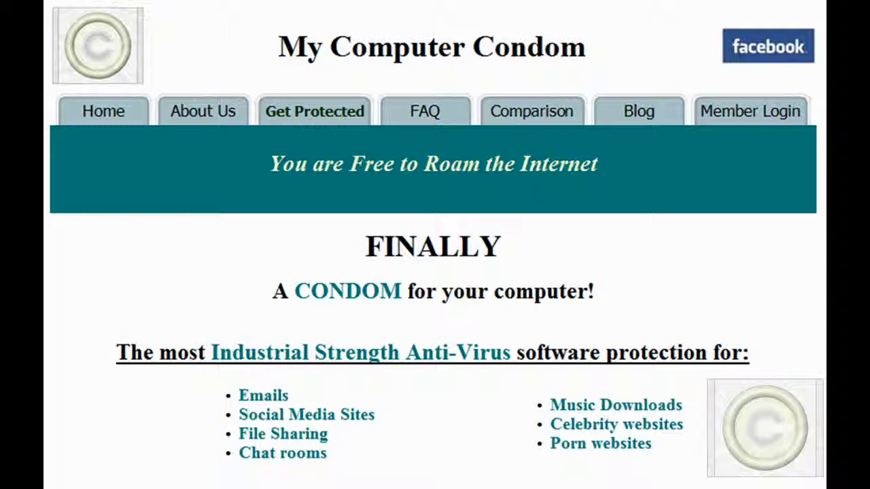
Bring up the My Computer Condom page explaining how its protection works and what it costs.
left_click(296, 116)
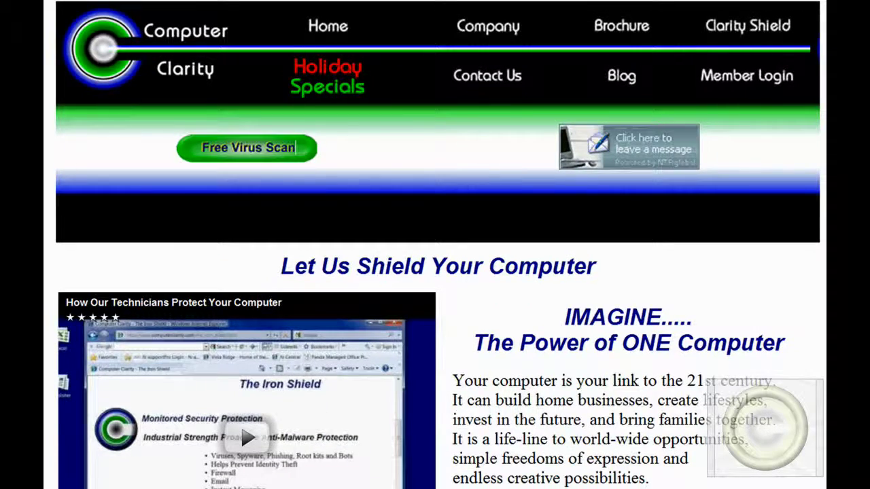
Show Computer Clarity's Clarity Shields key benefits page and read down to The Iron Shield plan.
left_click(747, 25)
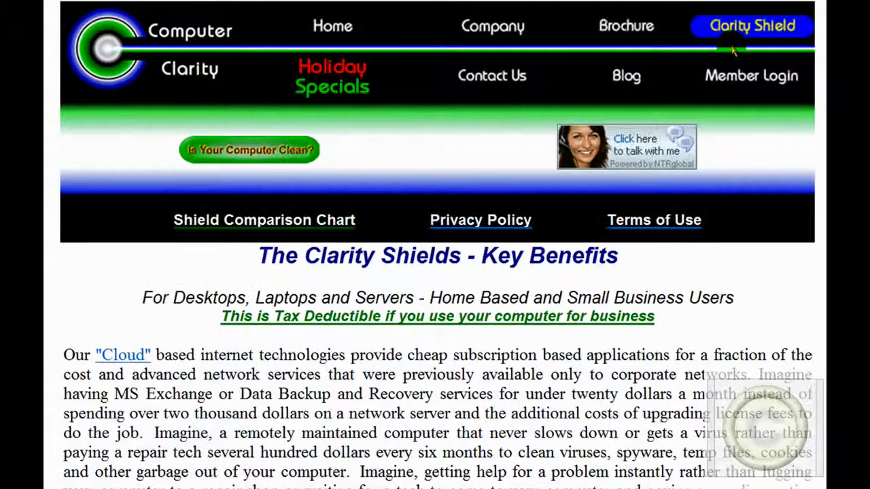
scroll(733, 70, "down", 1)
scroll(729, 129, "down", 5)
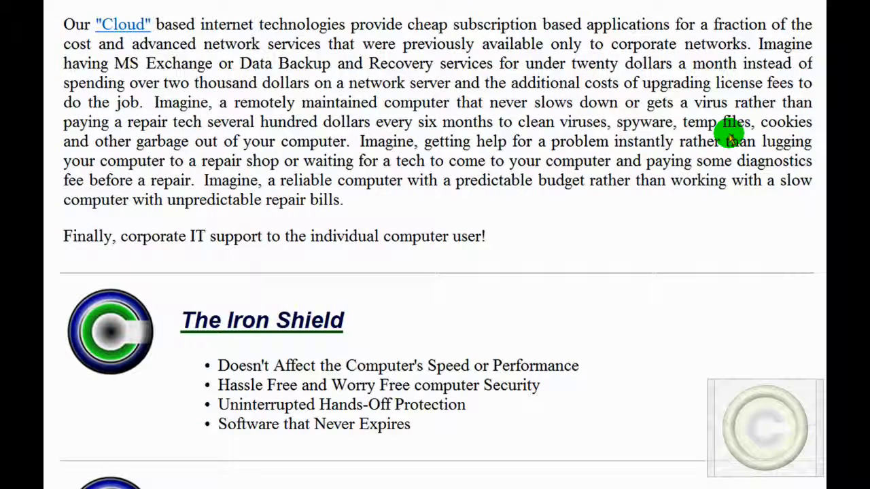
scroll(731, 139, "down", 1)
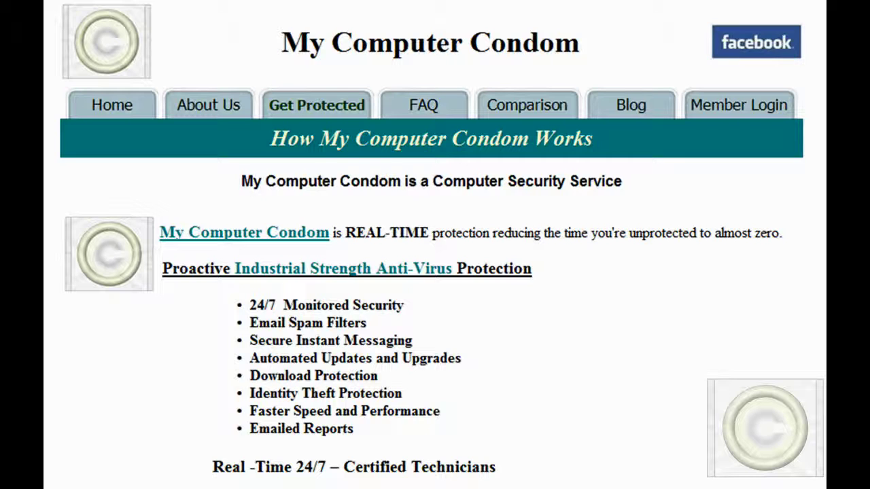
Switch to the Panda Managed tab to show the console's Status page with 26 licences.
left_click(249, 8)
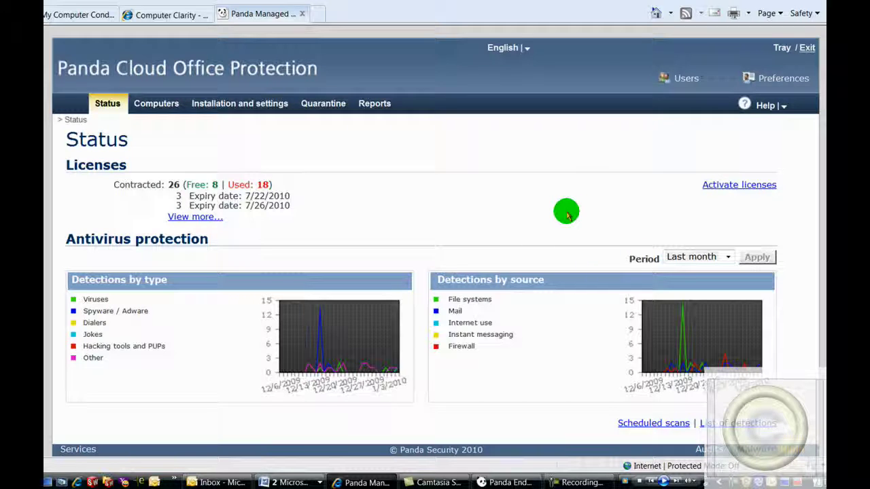
left_click(726, 257)
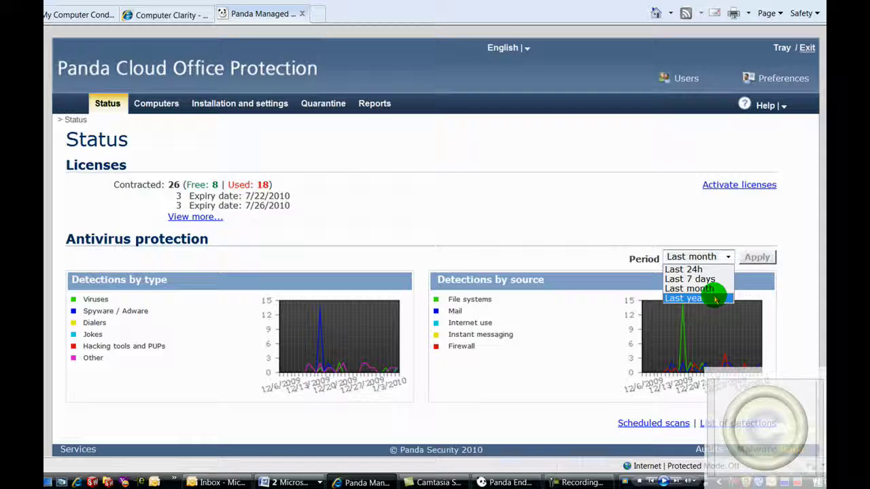
left_click(670, 202)
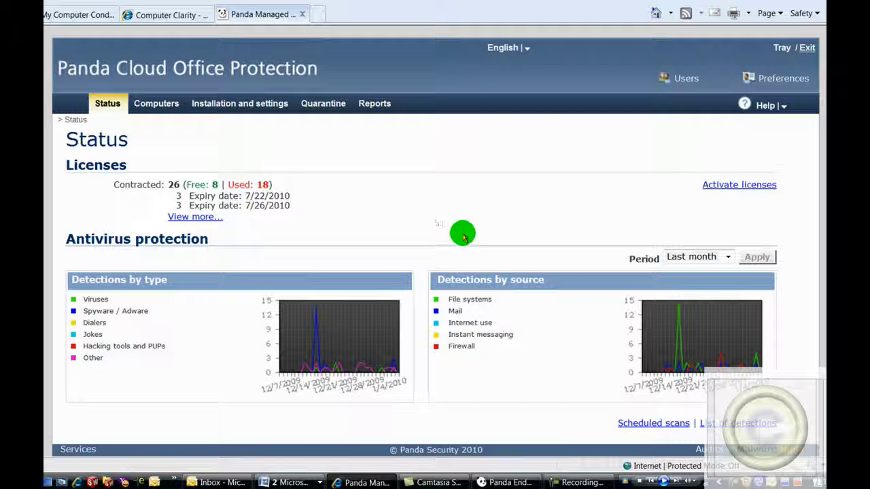
Browse the protected computers list and read through one computer's details.
left_click(150, 104)
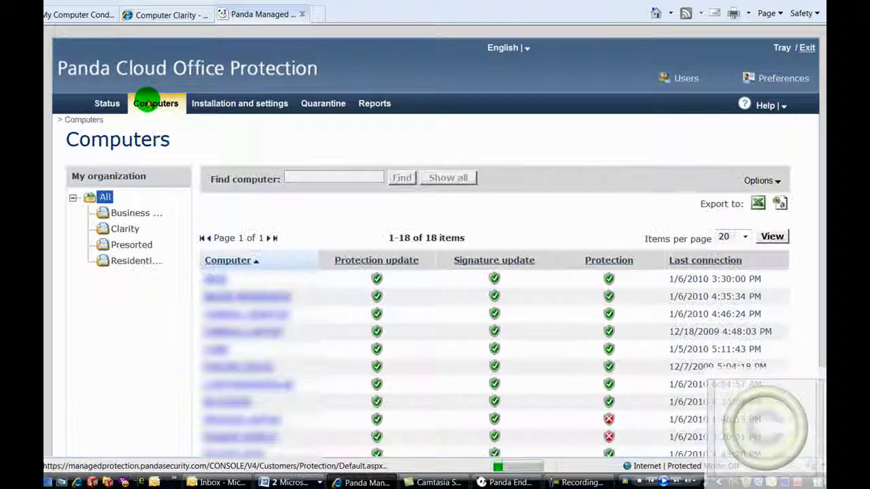
scroll(244, 238, "down", 3)
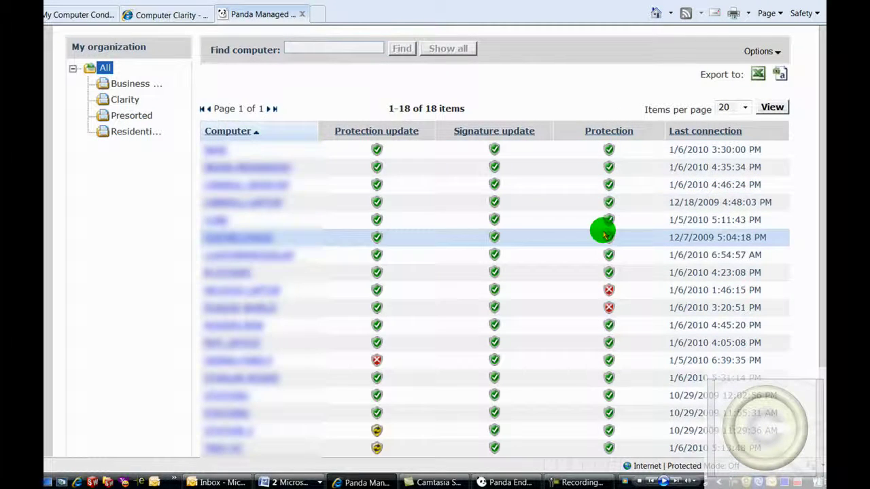
left_click(288, 166)
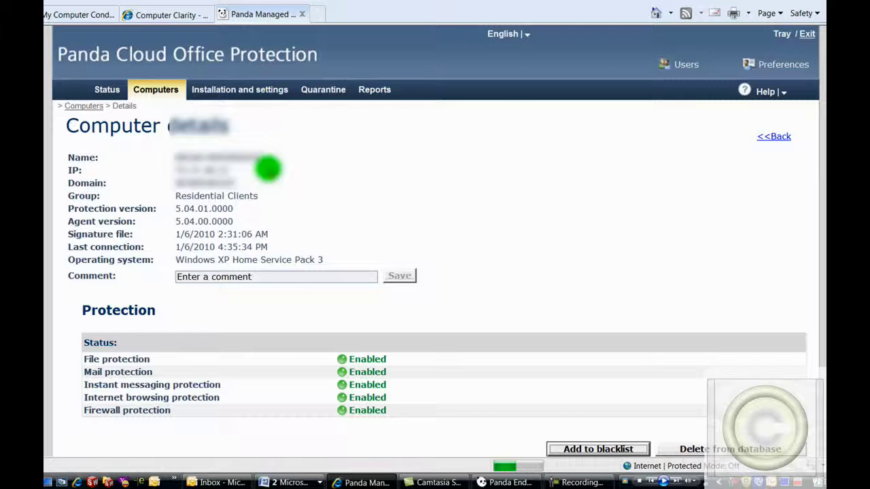
scroll(270, 319, "down", 1)
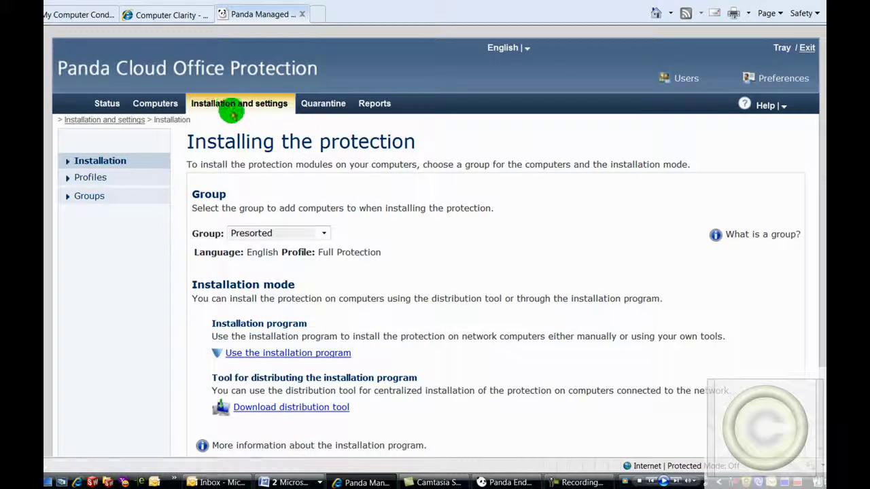
Open the Full Protection profile, review its Main settings, and view the Weekly Scan job.
left_click(92, 176)
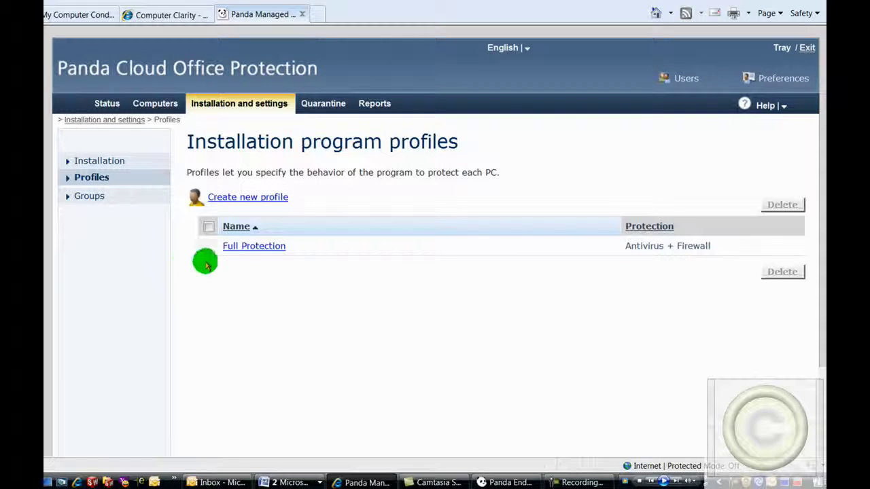
left_click(260, 245)
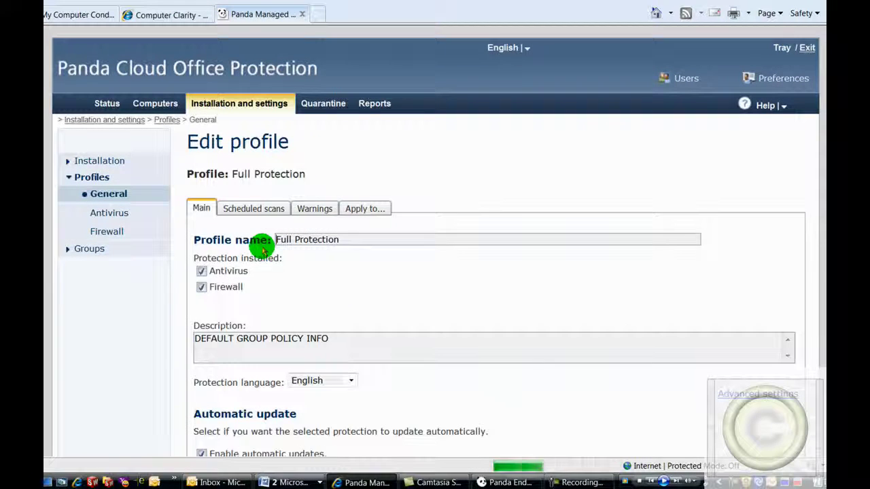
left_click(231, 272)
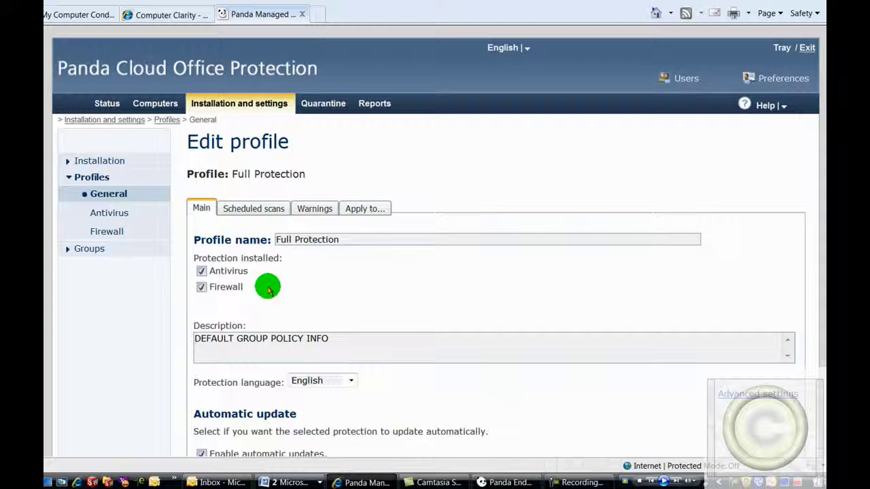
scroll(431, 352, "down", 3)
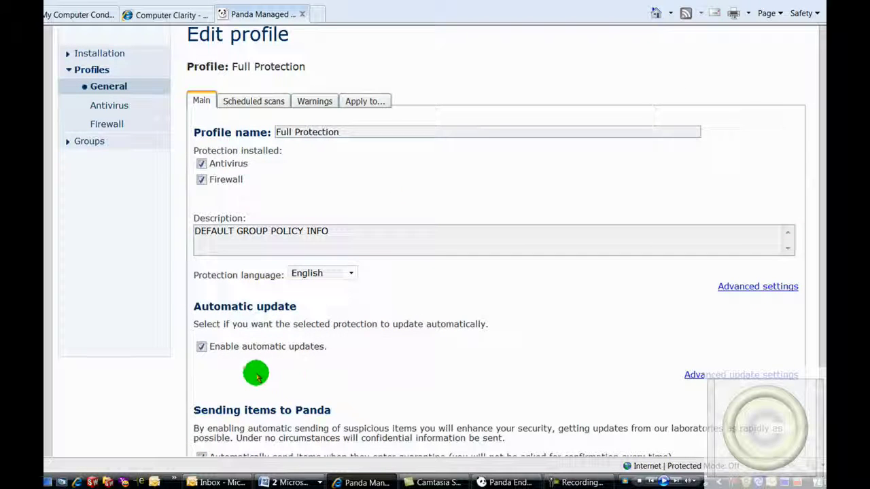
scroll(335, 361, "down", 1)
scroll(334, 361, "down", 2)
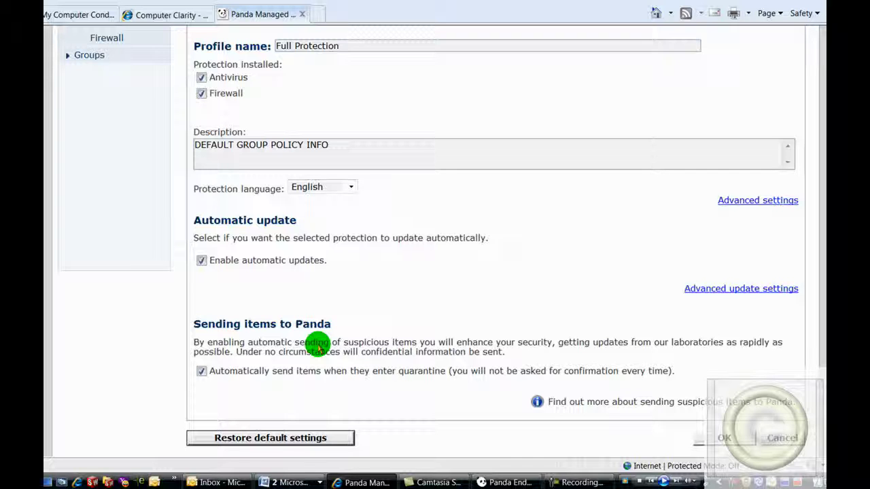
scroll(317, 346, "up", 3)
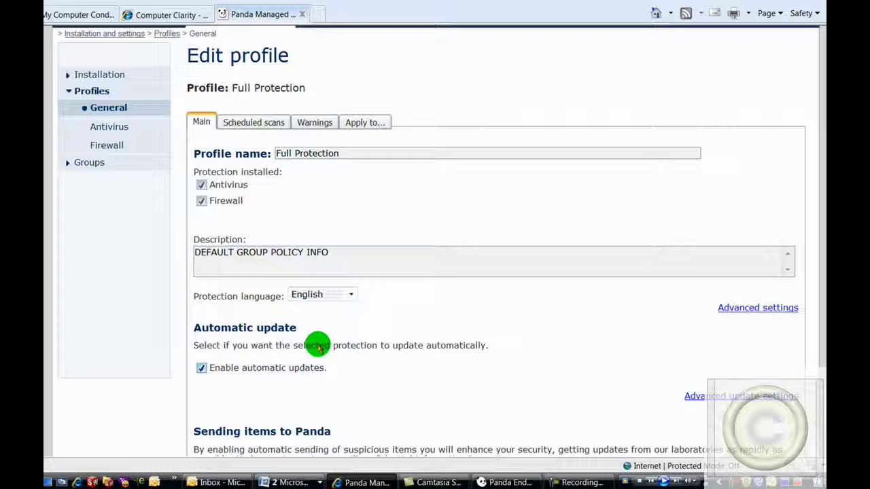
left_click(253, 123)
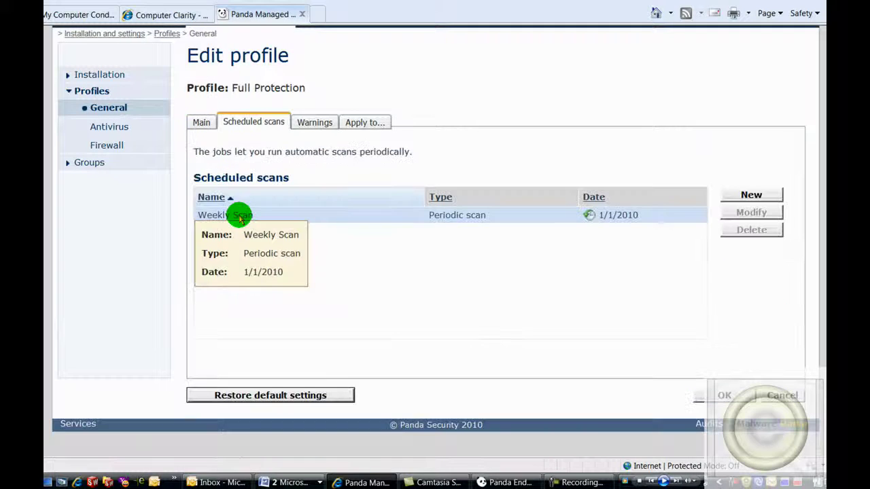
double_click(239, 217)
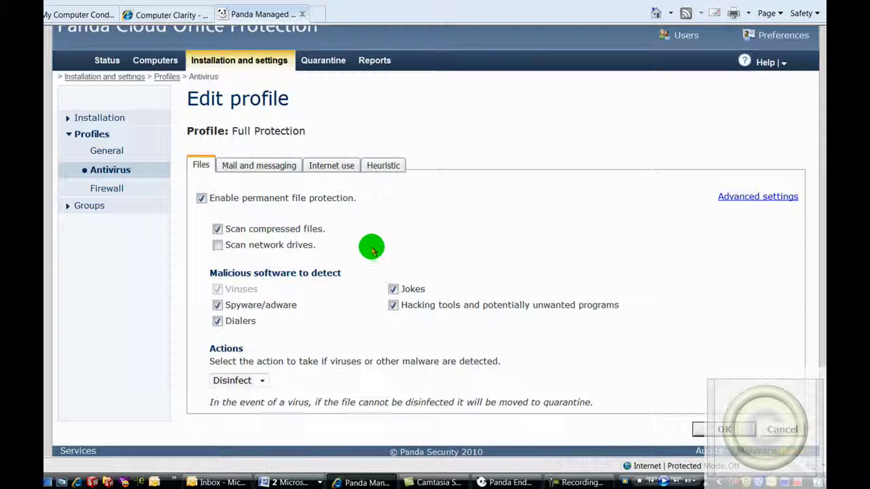
Review the antivirus Mail and messaging, Internet use and Heuristic settings of Full Protection.
scroll(331, 248, "down", 1)
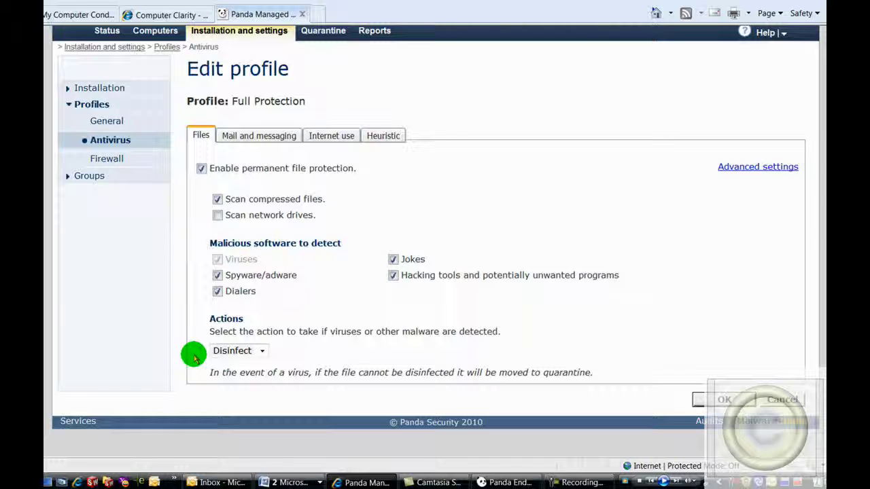
left_click(258, 135)
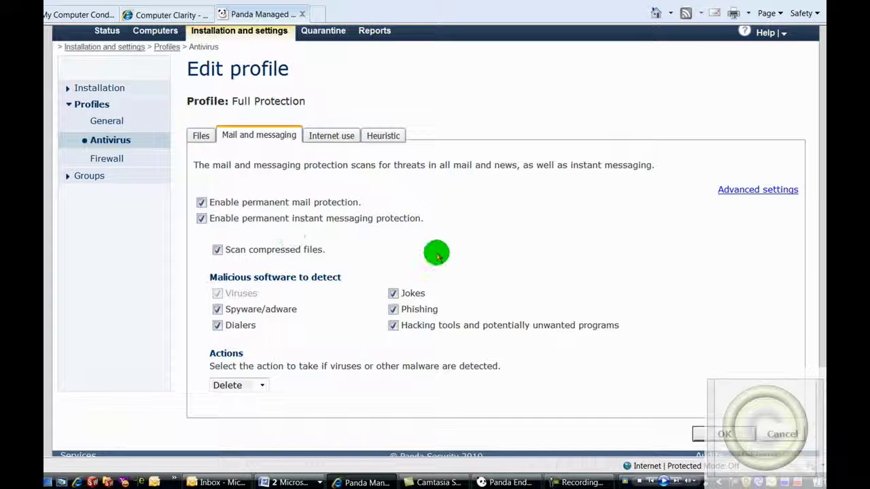
left_click(349, 138)
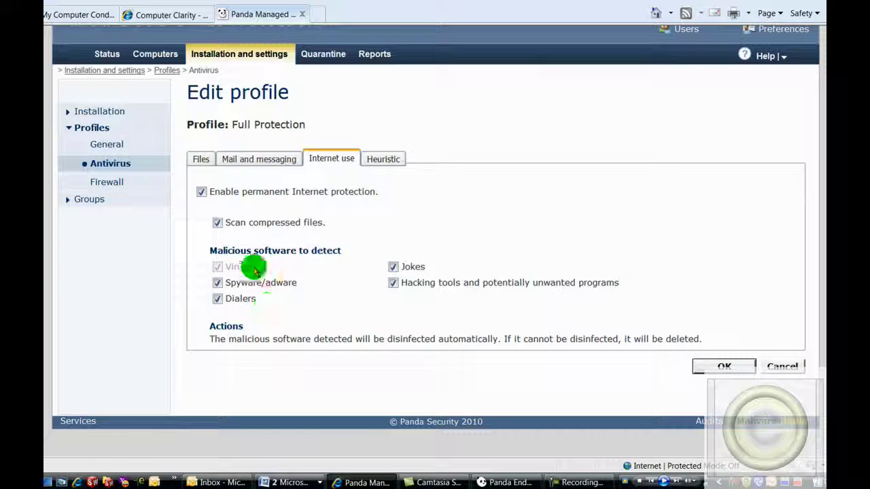
left_click(382, 160)
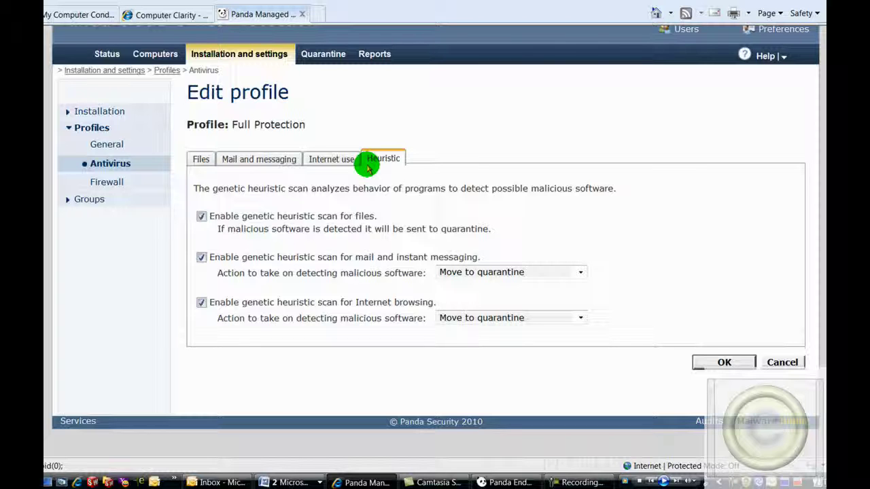
List the Full Protection firewall's program rules with Show set to Panda rules.
left_click(116, 183)
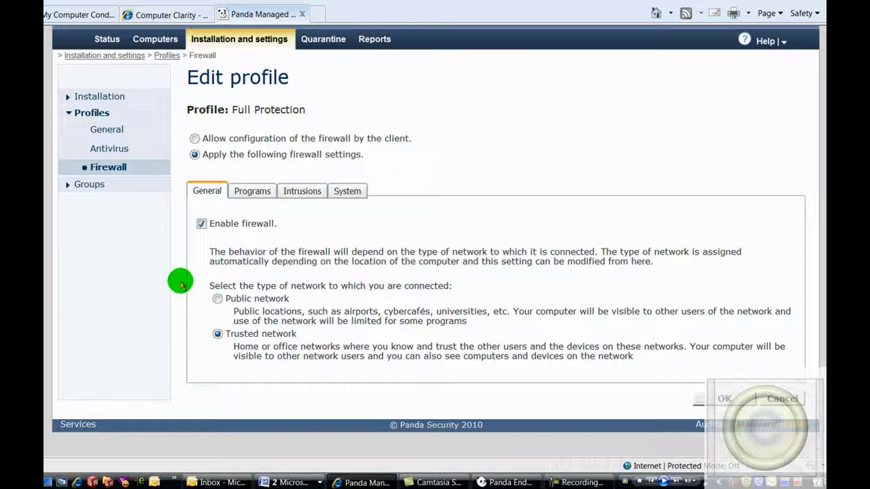
left_click(263, 191)
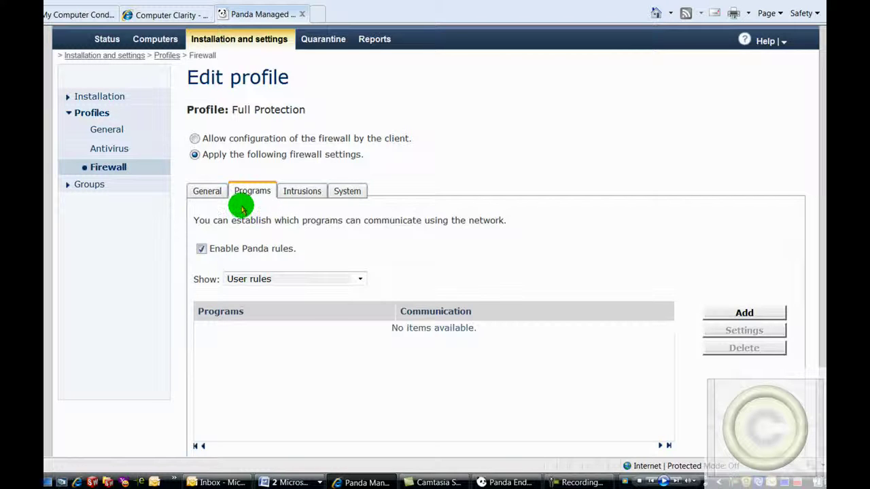
left_click(361, 278)
left_click(354, 300)
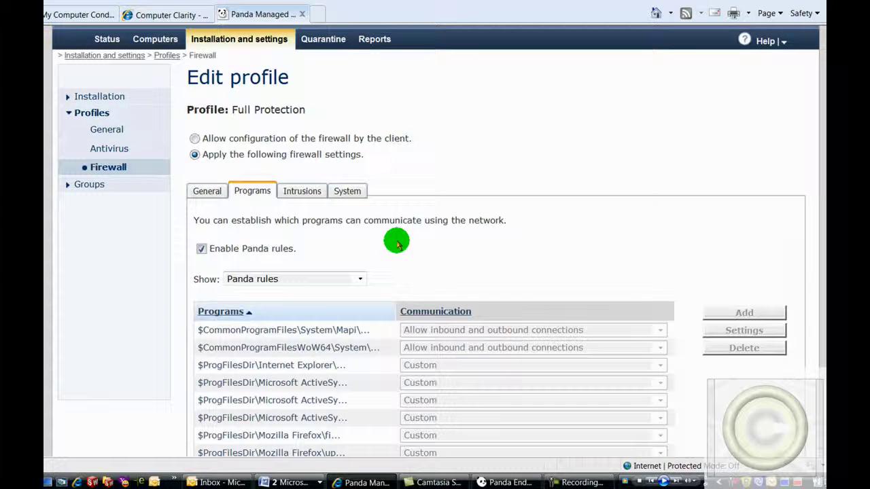
Check the Intrusions settings and list the built-in Panda system rules.
left_click(302, 191)
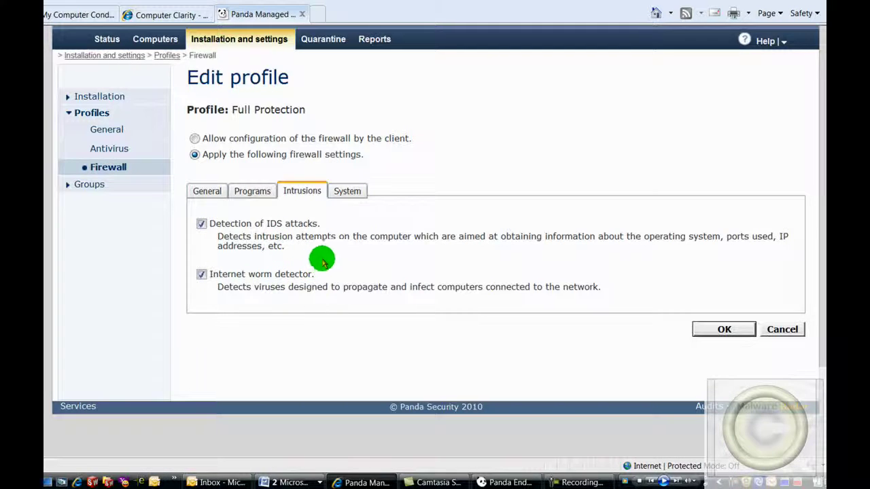
left_click(349, 192)
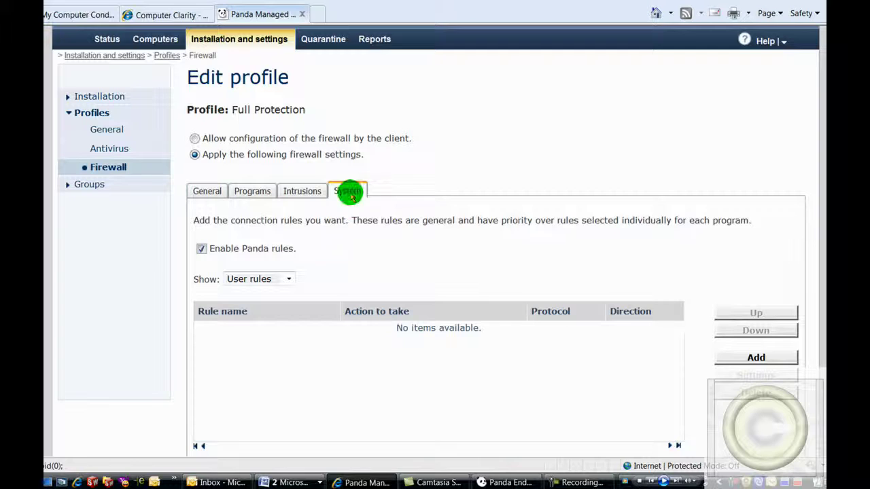
left_click(285, 278)
left_click(282, 301)
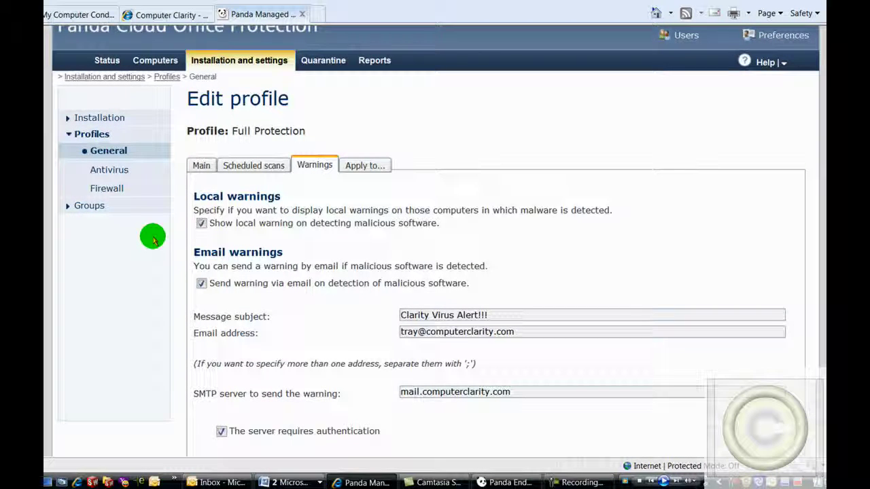
Scroll through the malware email warning settings, then go to the Quarantine page.
scroll(153, 239, "down", 3)
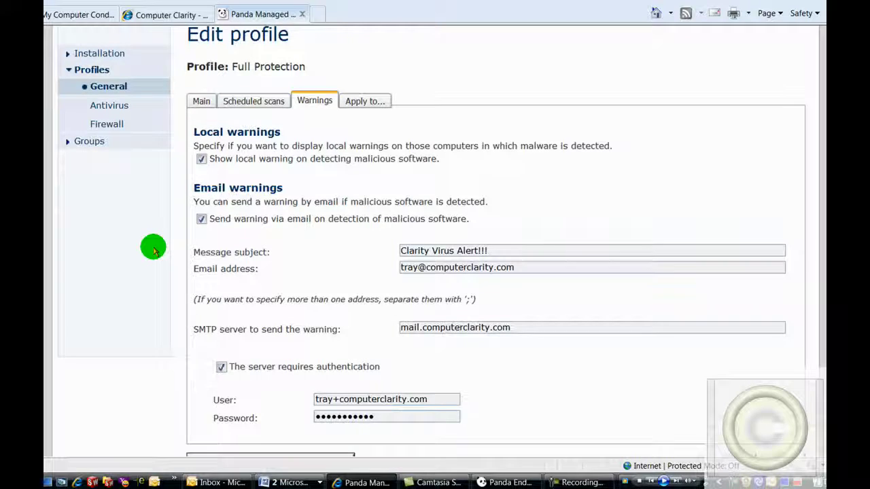
scroll(154, 250, "down", 1)
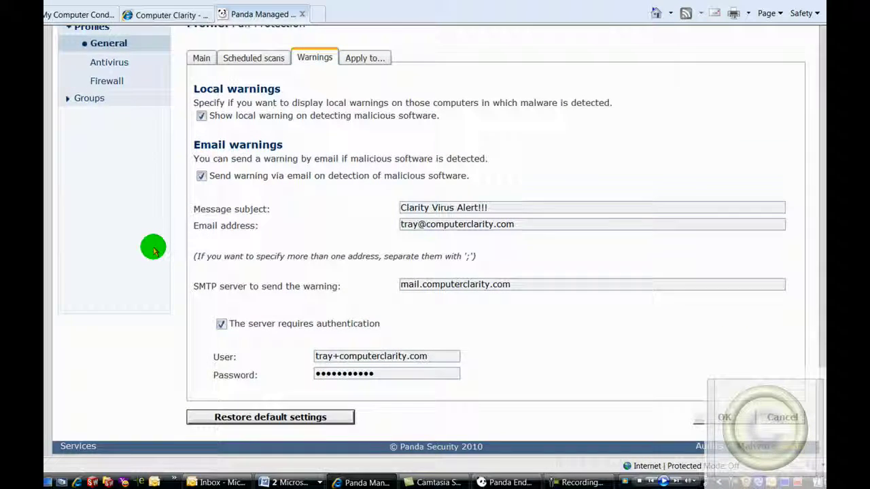
scroll(153, 250, "up", 1)
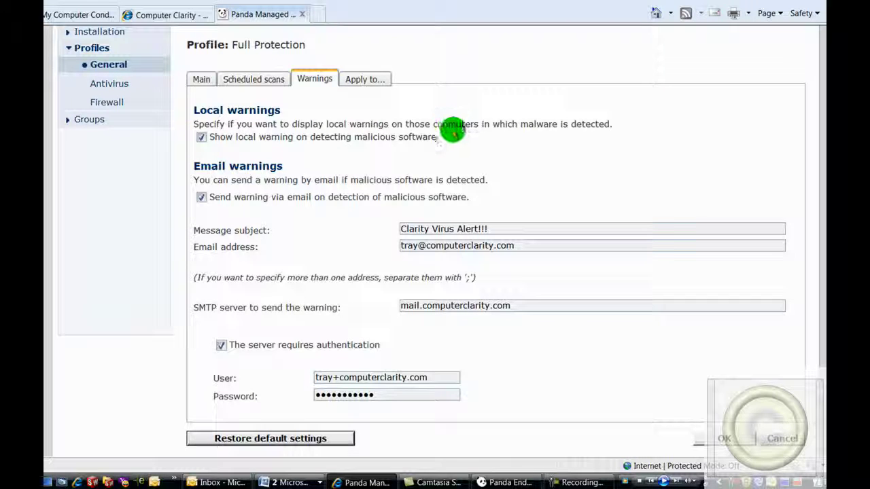
scroll(394, 95, "up", 3)
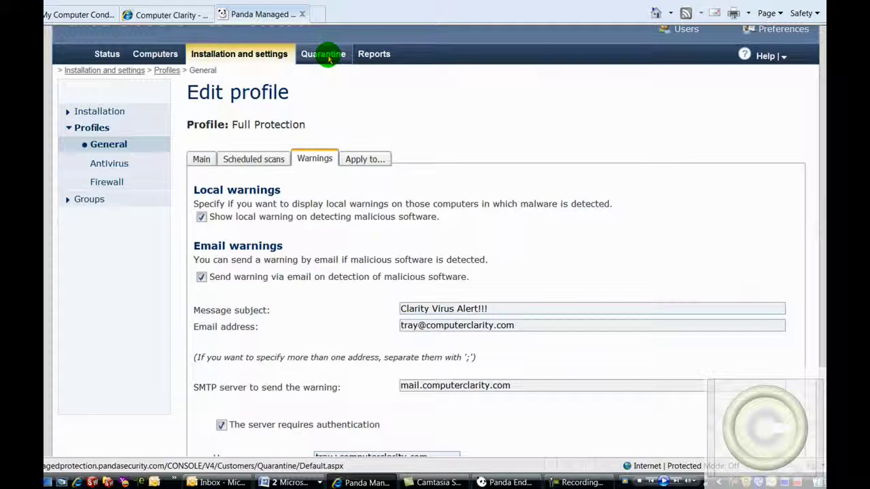
left_click(328, 57)
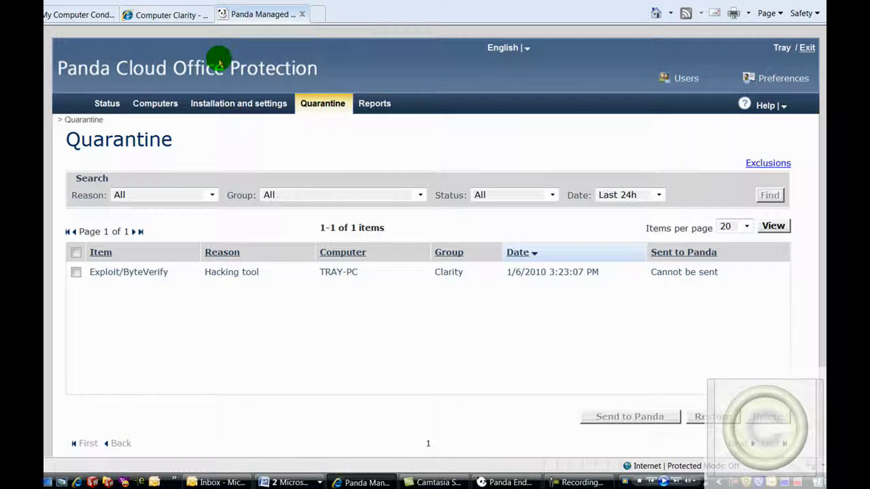
Check the quarantined Exploit/ByteVerify item, then return to Installation and settings.
left_click(219, 106)
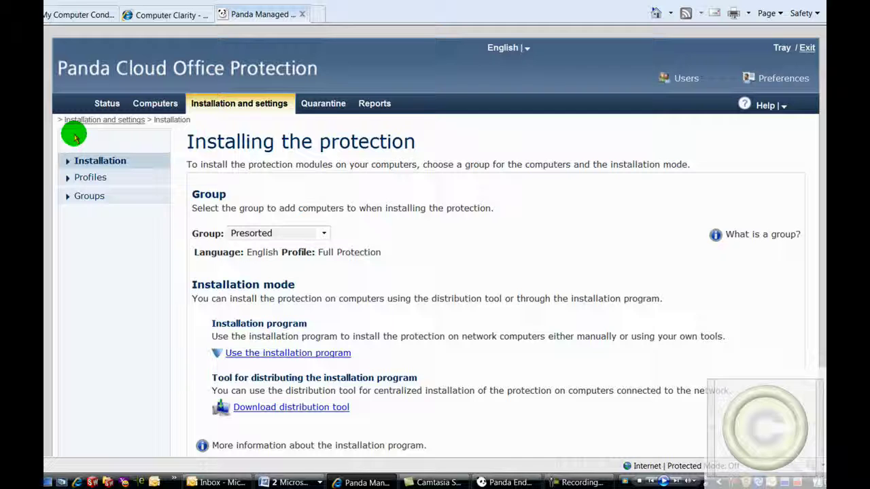
Browse the Computers list and the second computer's details, then return to the Status overview.
left_click(154, 105)
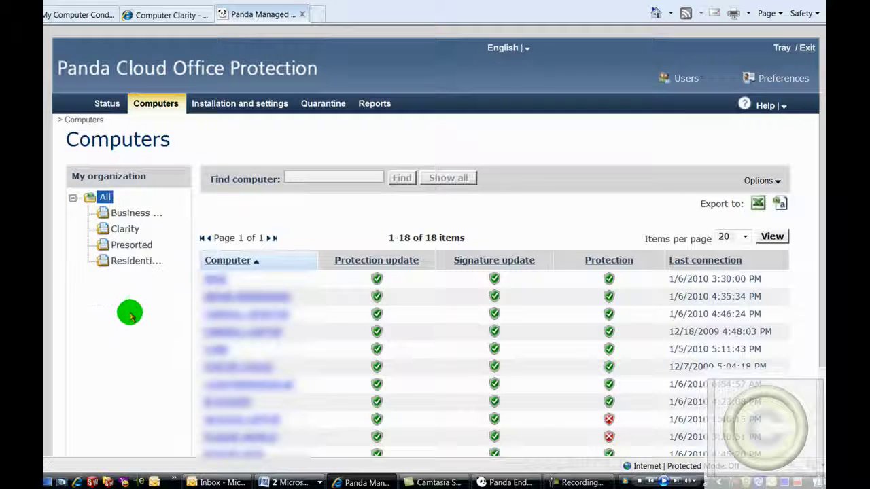
scroll(138, 288, "down", 3)
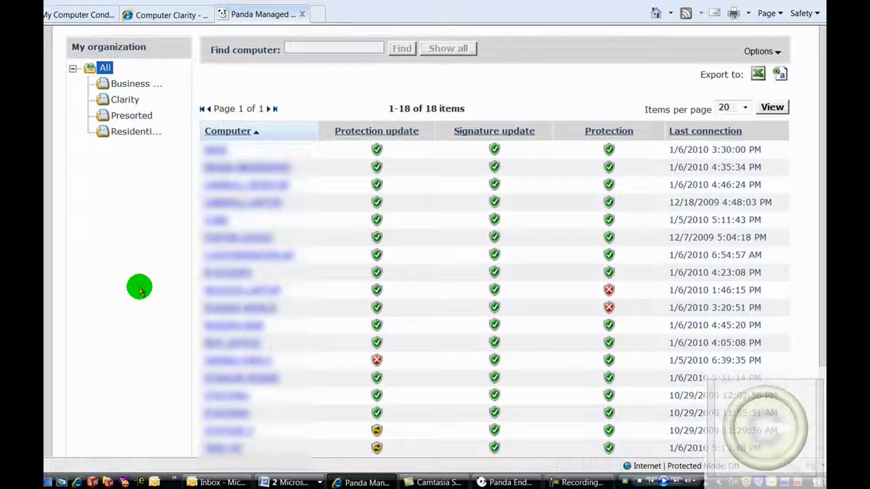
left_click(212, 167)
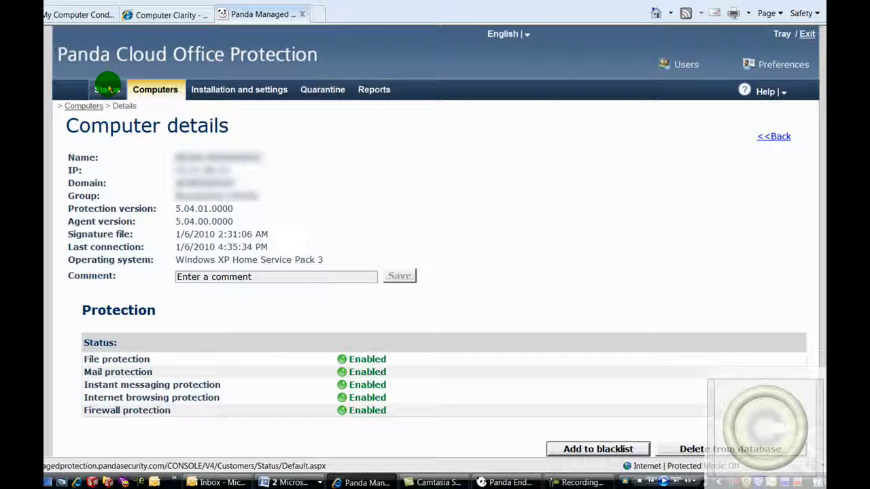
left_click(109, 89)
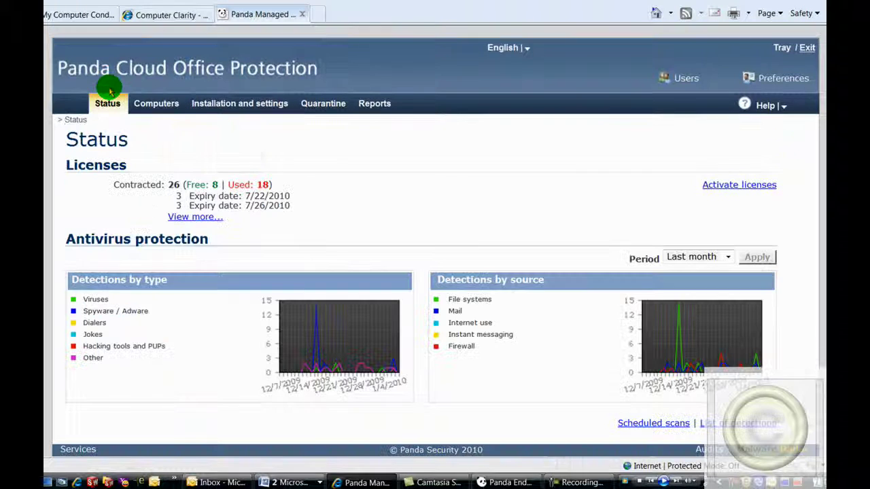